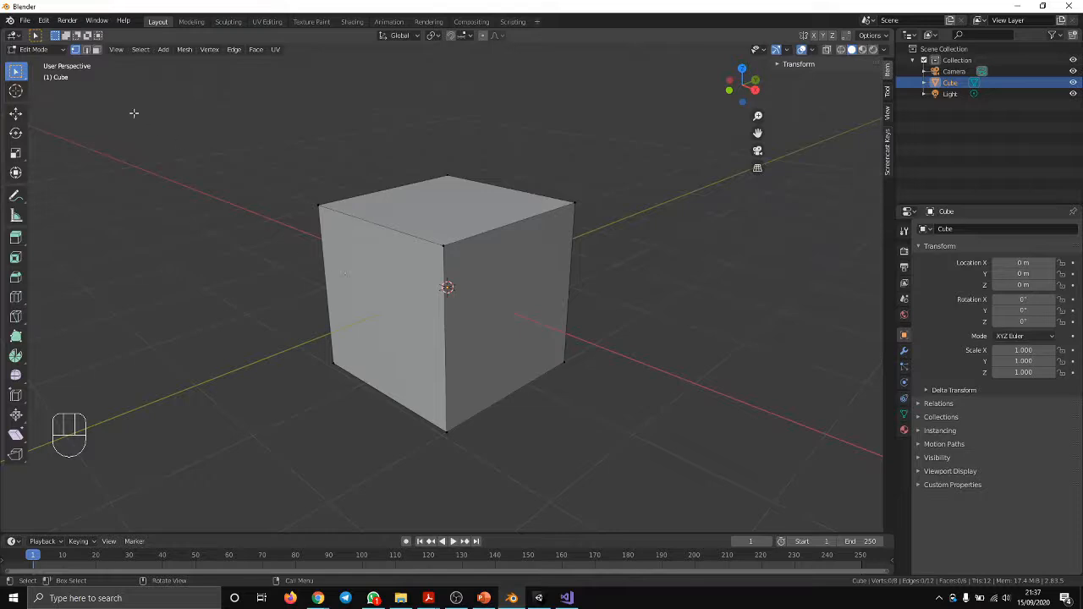
Switch to edge selection and move one top edge of the cube upward along Z, checking the shape in Object Mode
{"action": "left_click", "coordinate": [86, 50]}
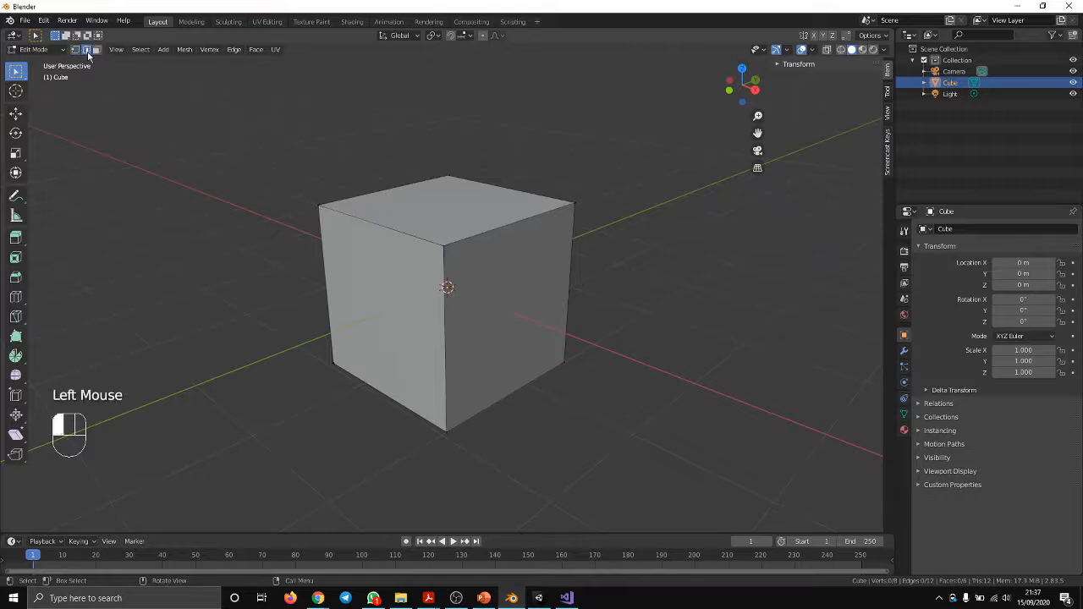
{"action": "double_click", "coordinate": [382, 225]}
{"action": "key", "text": "g"}
{"action": "key", "text": "z"}
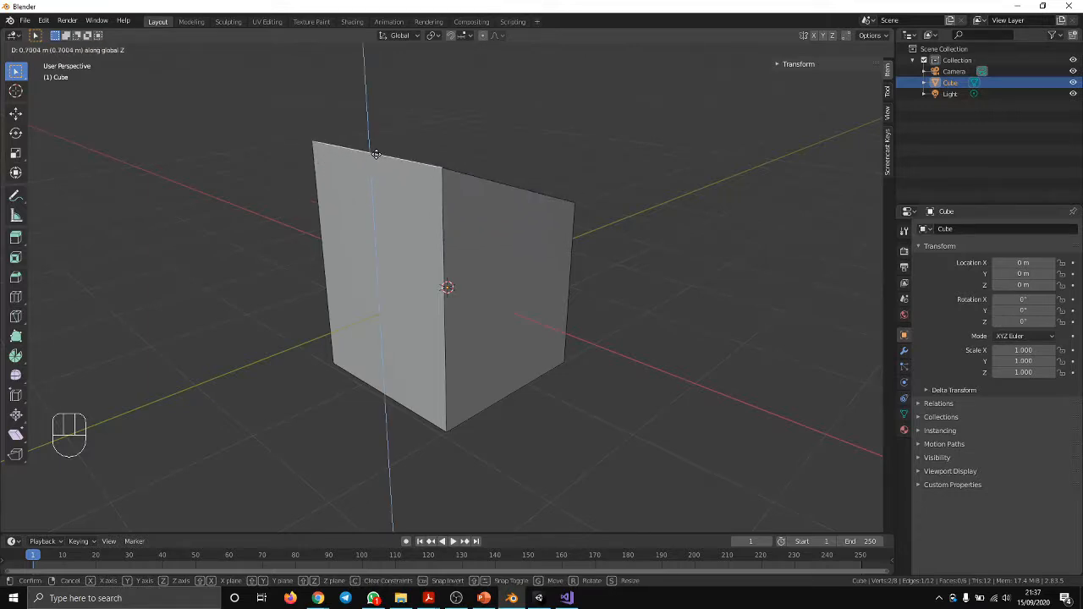
{"action": "key", "text": "Escape"}
{"action": "key", "text": "Tab"}
{"action": "middle_click_drag", "start_coordinate": [461, 257], "coordinate": [487, 299]}
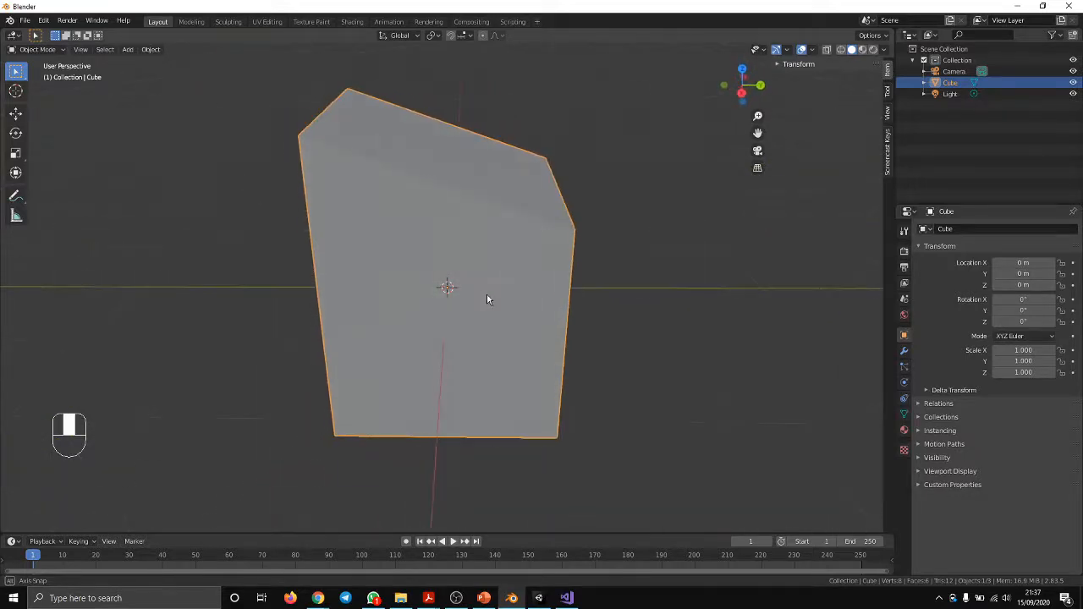
{"action": "key", "text": "Tab"}
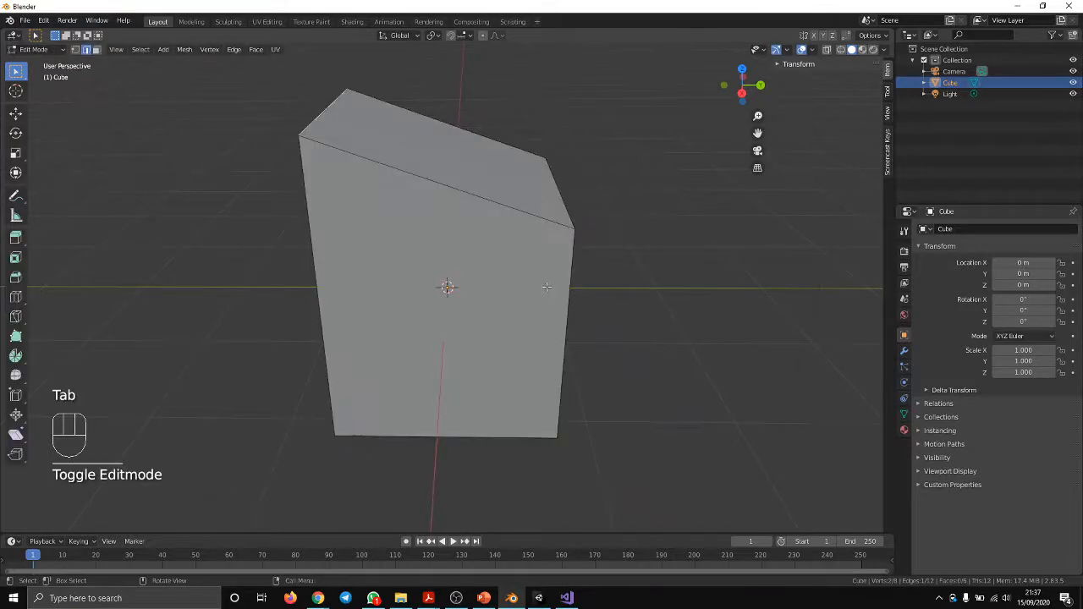
Select the top edge, one vertical edge and the bottom edge around the cube's side face opposite the raised edge
{"action": "middle_click_drag", "start_coordinate": [610, 263], "coordinate": [551, 259]}
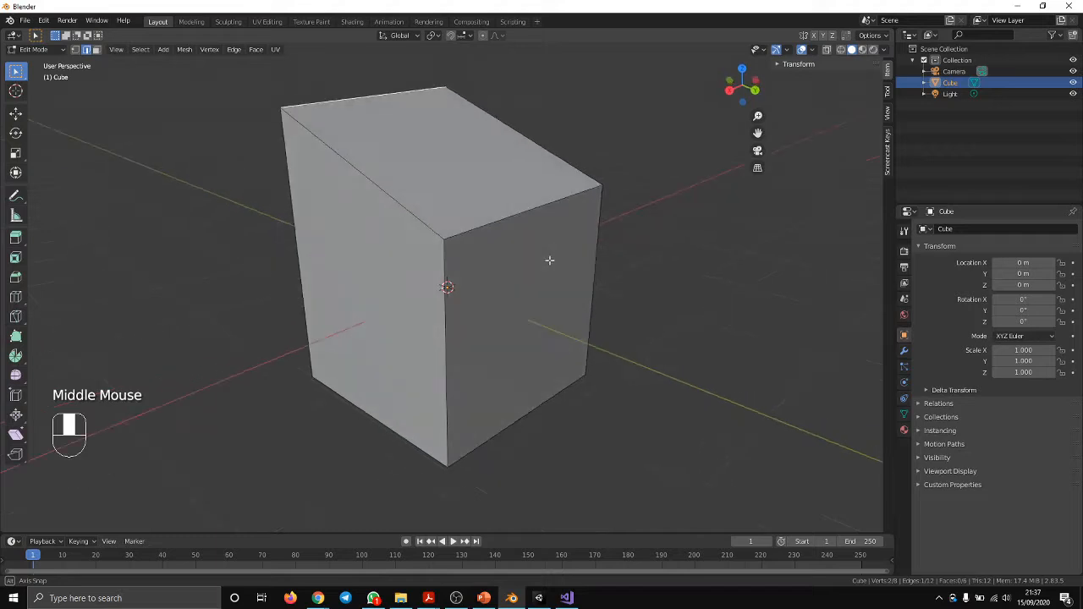
{"action": "left_click", "coordinate": [516, 214]}
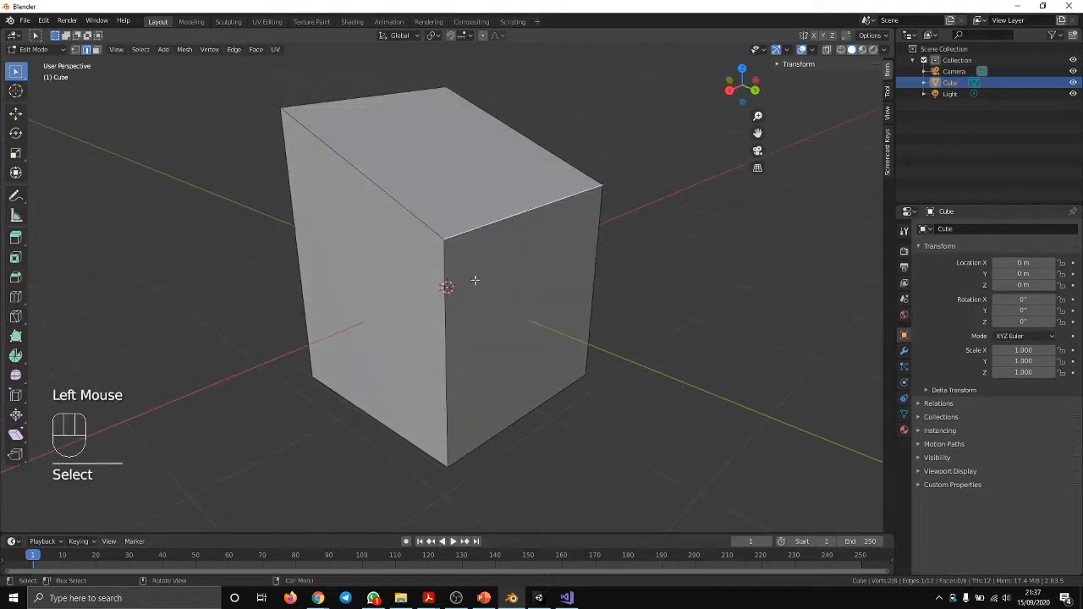
{"action": "left_click", "coordinate": [444, 308], "text": "shift"}
{"action": "left_click", "coordinate": [519, 415], "text": "shift"}
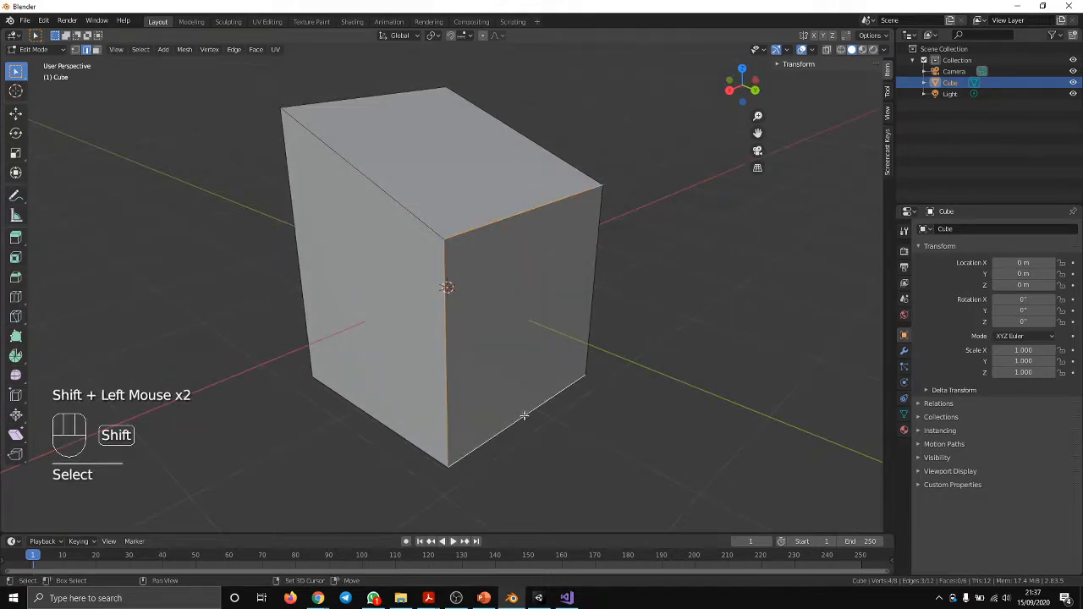
Switch to face selection and move the side face opposite the raised edge outward from the cube
{"action": "left_click", "coordinate": [97, 50]}
{"action": "left_click", "coordinate": [512, 351]}
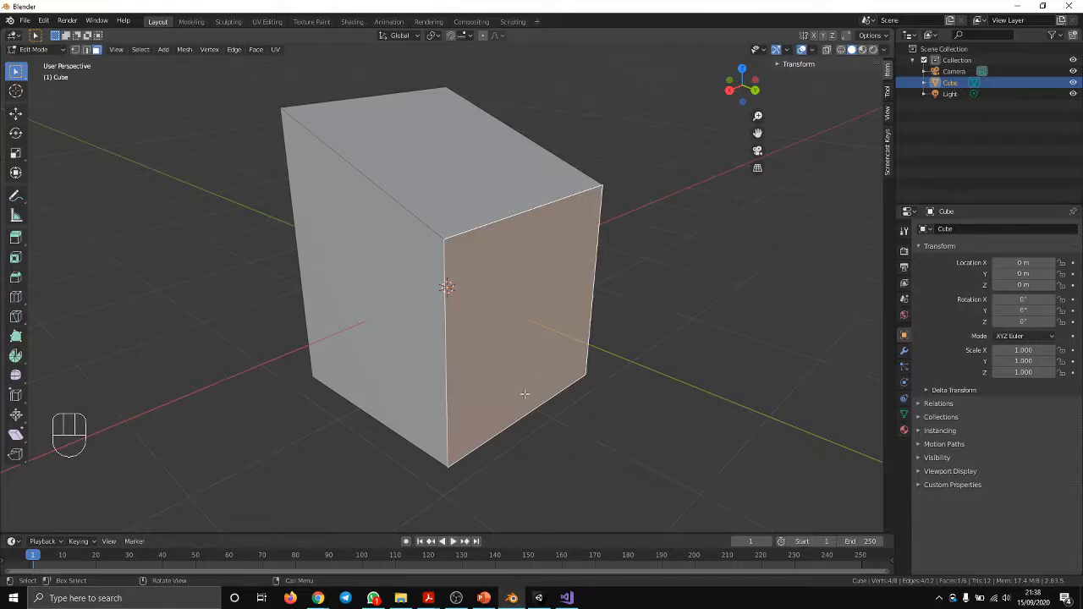
{"action": "key", "text": "g"}
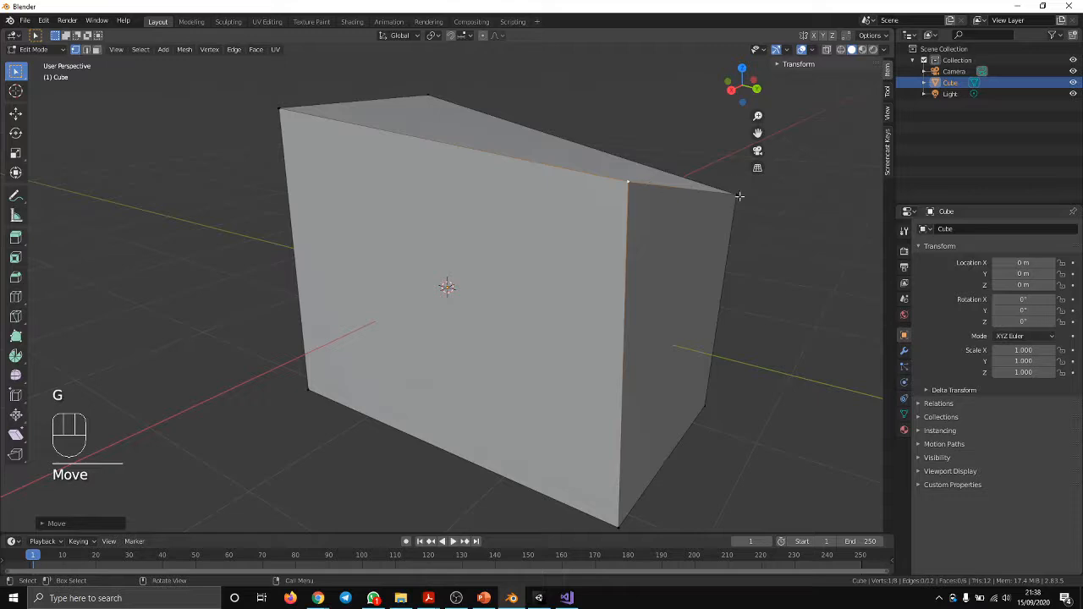
Move a top corner vertex of the extended side inward by about 0.77 m in X, 0.16 m in Y and -0.36 m in Z
{"action": "middle_click_drag", "start_coordinate": [740, 197], "coordinate": [661, 189]}
{"action": "left_click", "coordinate": [647, 185]}
{"action": "left_click", "coordinate": [647, 185]}
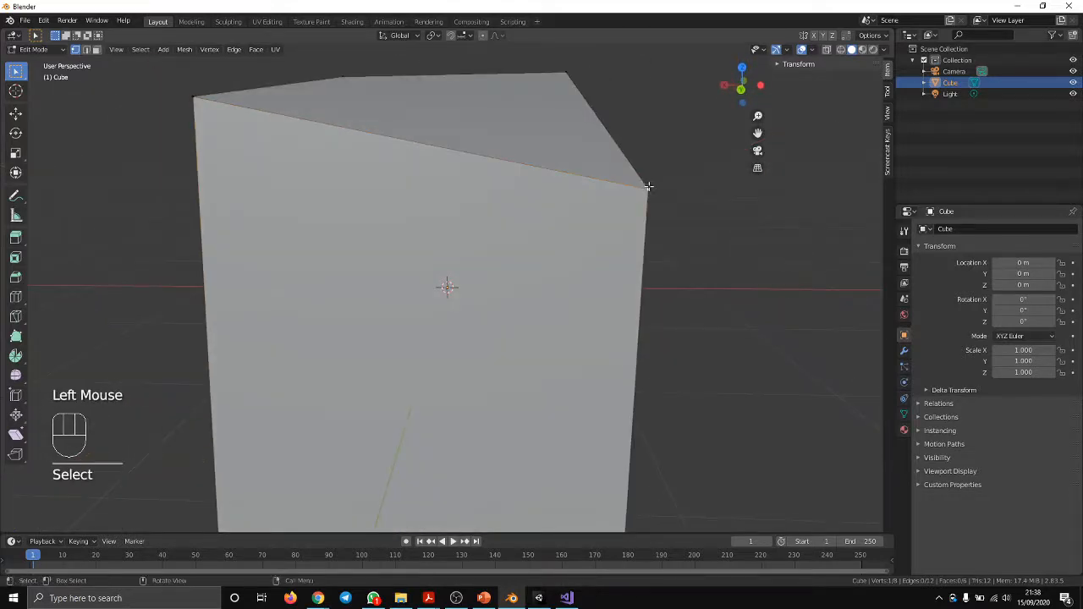
{"action": "key", "text": "g"}
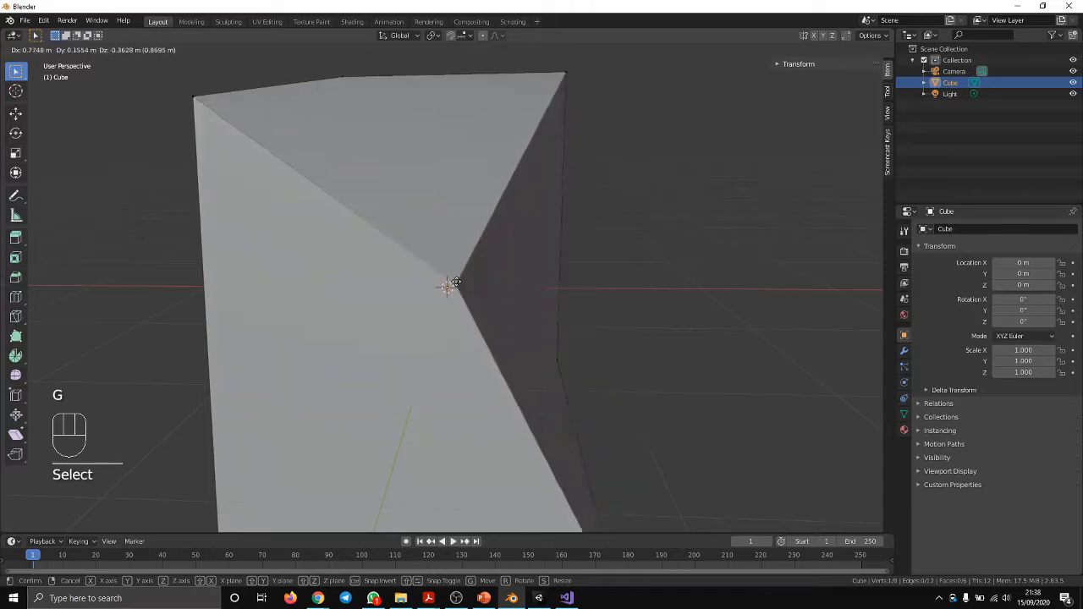
{"action": "left_click", "coordinate": [457, 283]}
Move a bottom corner vertex of the deformed cube upward along Z
{"action": "middle_click_drag", "start_coordinate": [587, 283], "coordinate": [644, 259]}
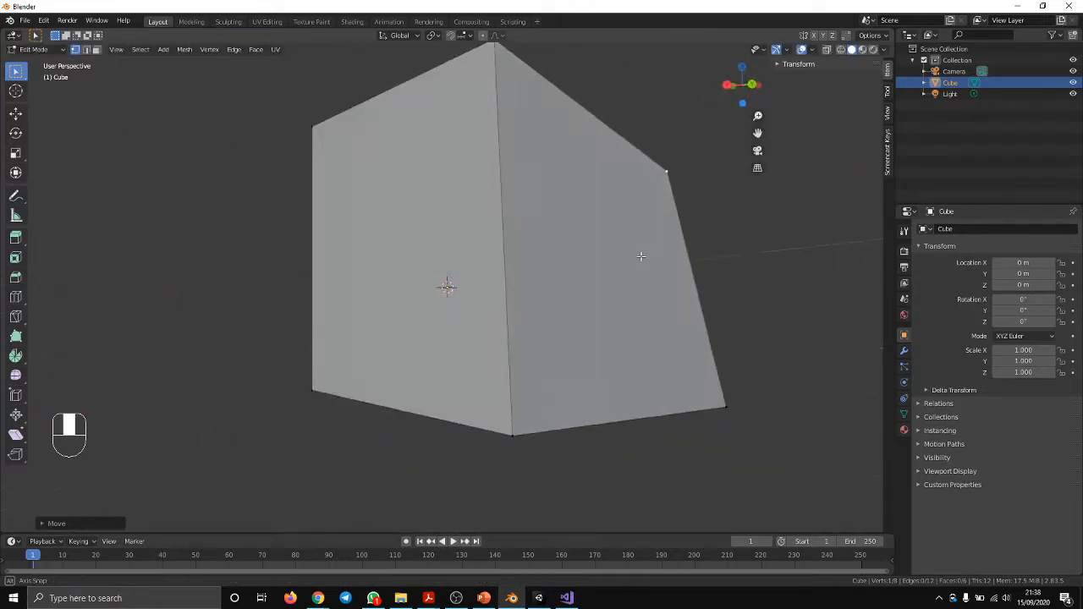
{"action": "scroll", "coordinate": [555, 400], "scroll_direction": "up", "scroll_amount": 1}
{"action": "scroll", "coordinate": [501, 398], "scroll_direction": "down", "scroll_amount": 4}
{"action": "middle_click_drag", "start_coordinate": [501, 398], "coordinate": [503, 359]}
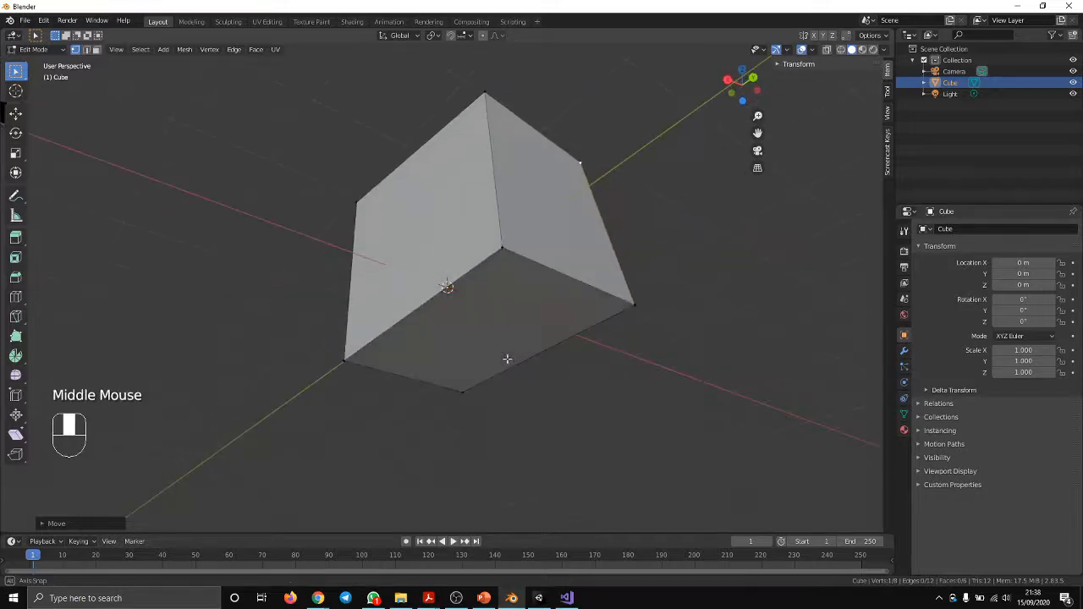
{"action": "left_click", "coordinate": [506, 252]}
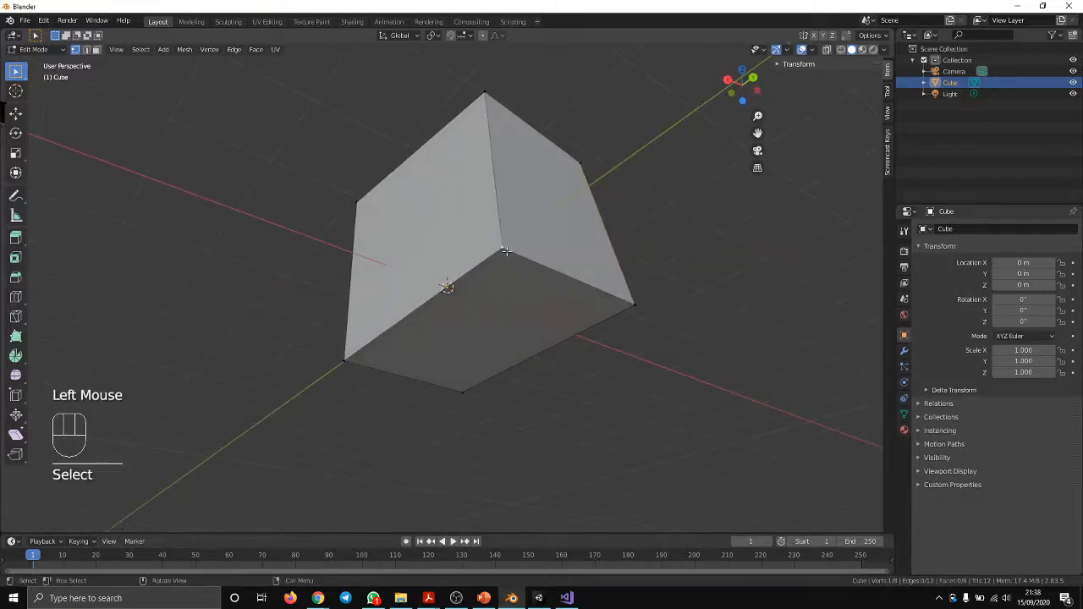
{"action": "key", "text": "g"}
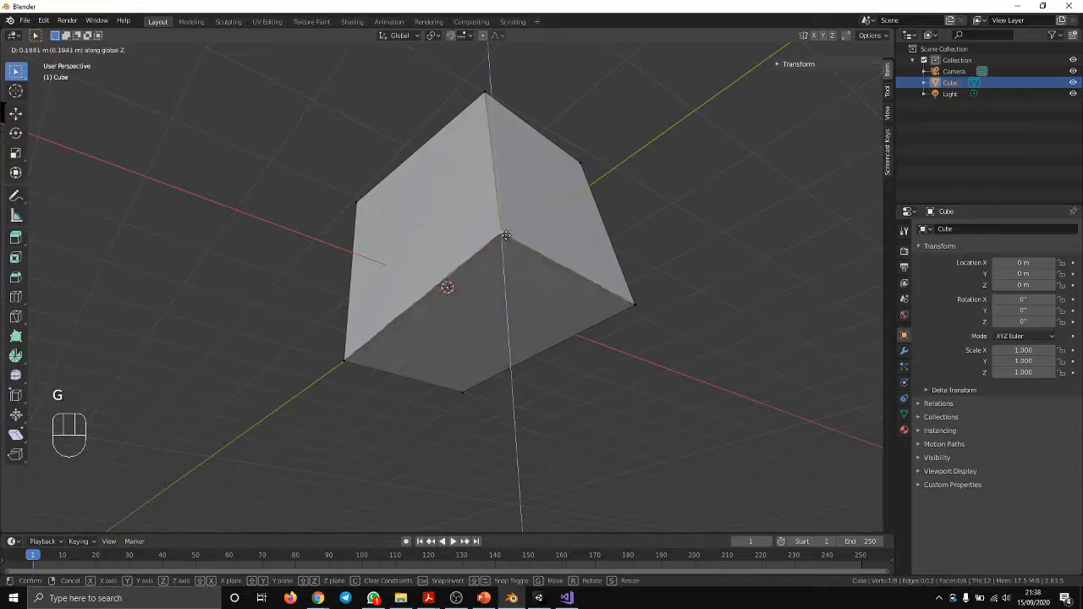
{"action": "left_click", "coordinate": [497, 166]}
Move a top corner vertex of the deformed cube along the Y axis in the negative direction
{"action": "middle_click_drag", "start_coordinate": [527, 192], "coordinate": [471, 242]}
{"action": "left_click", "coordinate": [482, 210]}
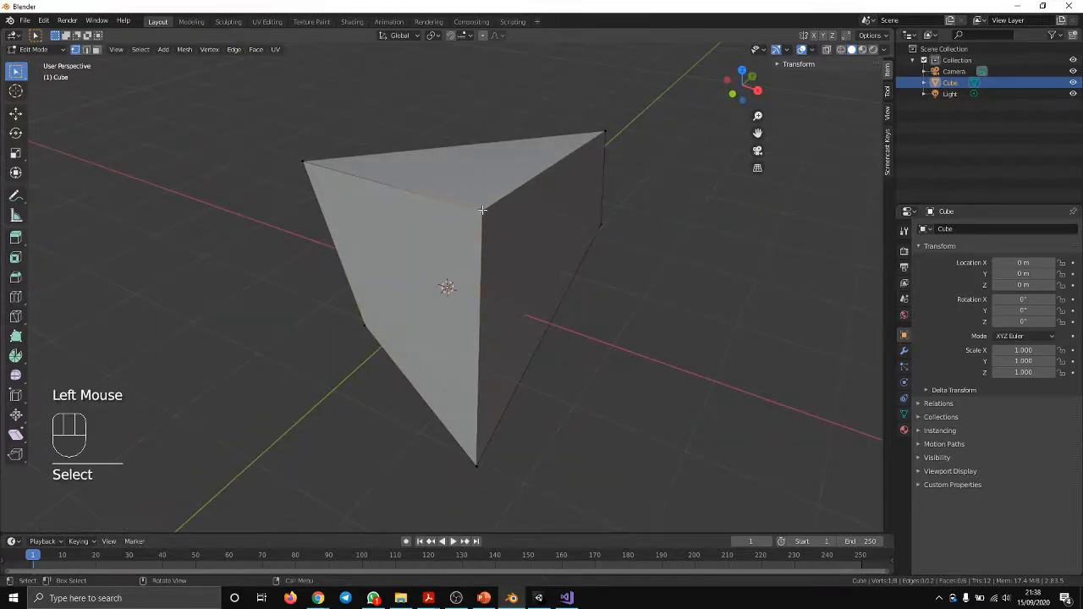
{"action": "key", "text": "g"}
{"action": "key", "text": "y"}
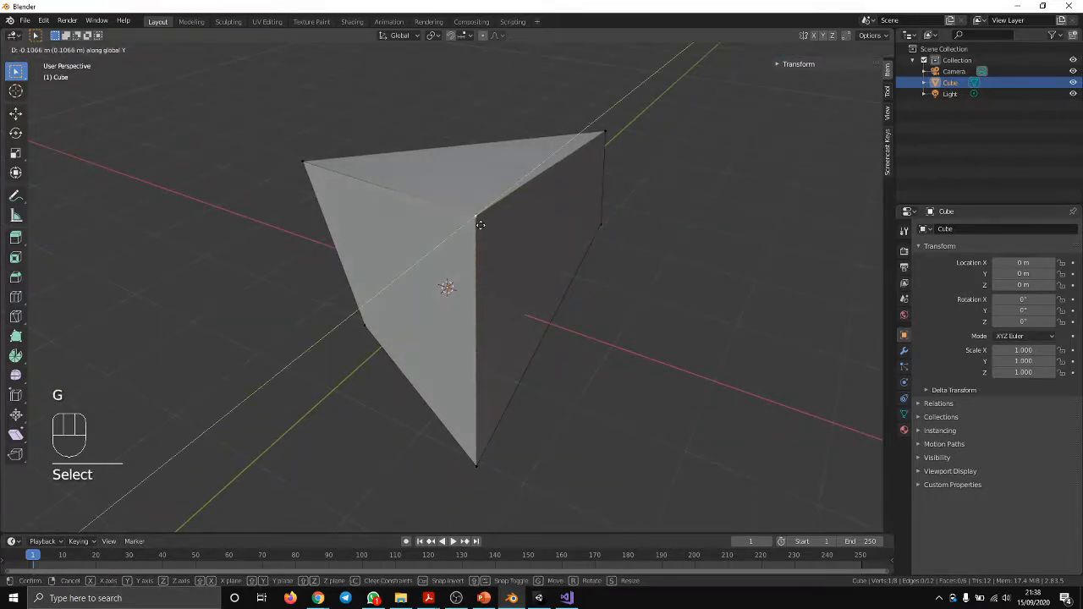
{"action": "left_click", "coordinate": [449, 264]}
Return to Object Mode and move the deformed cube about 3.5 m along X
{"action": "middle_click_drag", "start_coordinate": [469, 264], "coordinate": [441, 308]}
{"action": "key", "text": "Tab"}
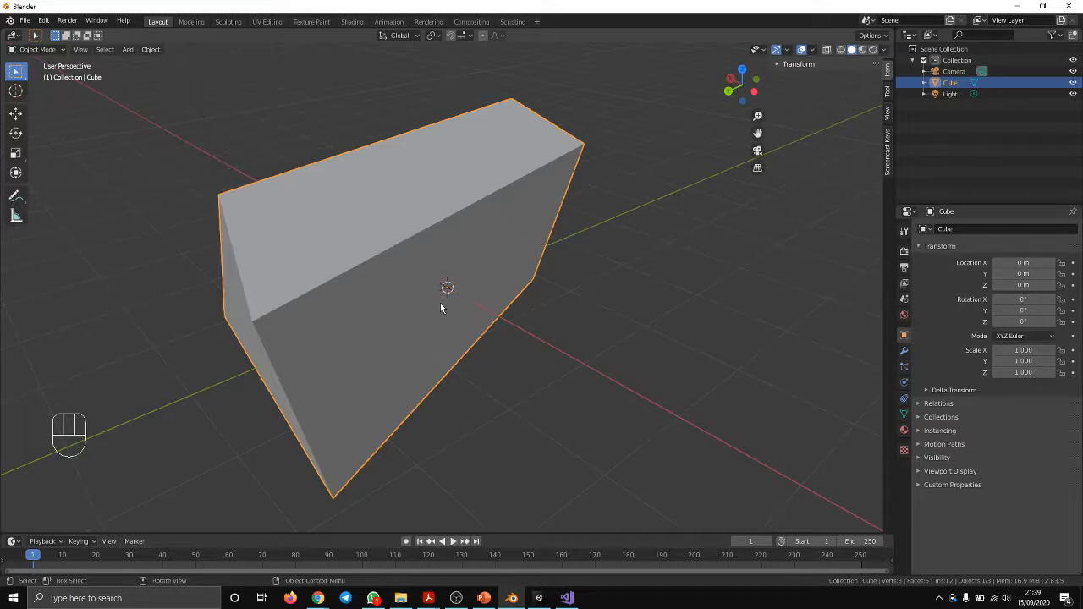
{"action": "key", "text": "Tab"}
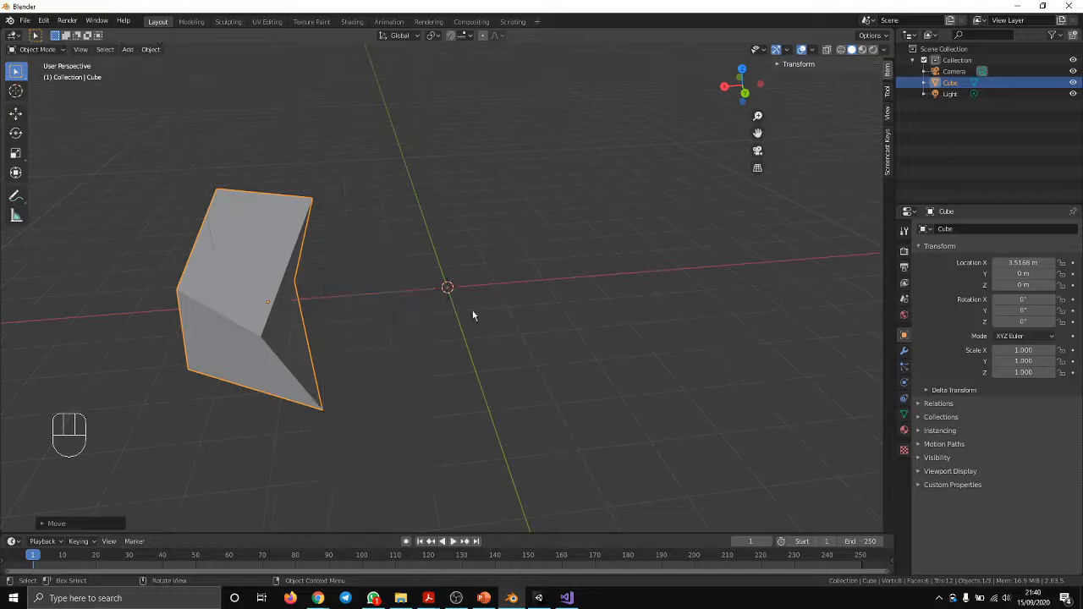
Add a new cube mesh at the world origin
{"action": "key", "text": "shift"}
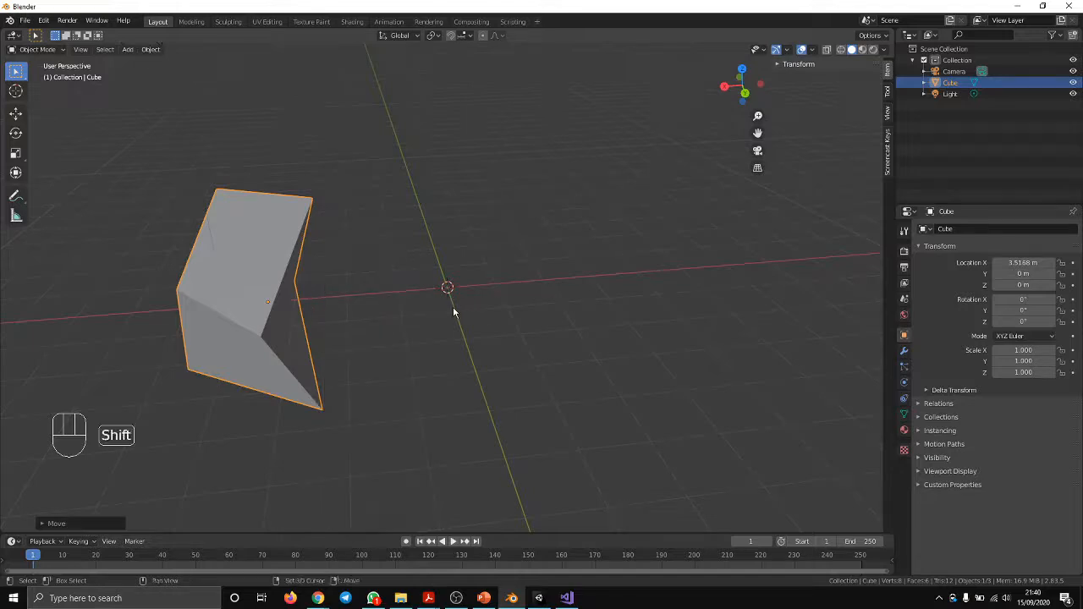
{"action": "key", "text": "shift+a"}
{"action": "mouse_move", "coordinate": [453, 312]}
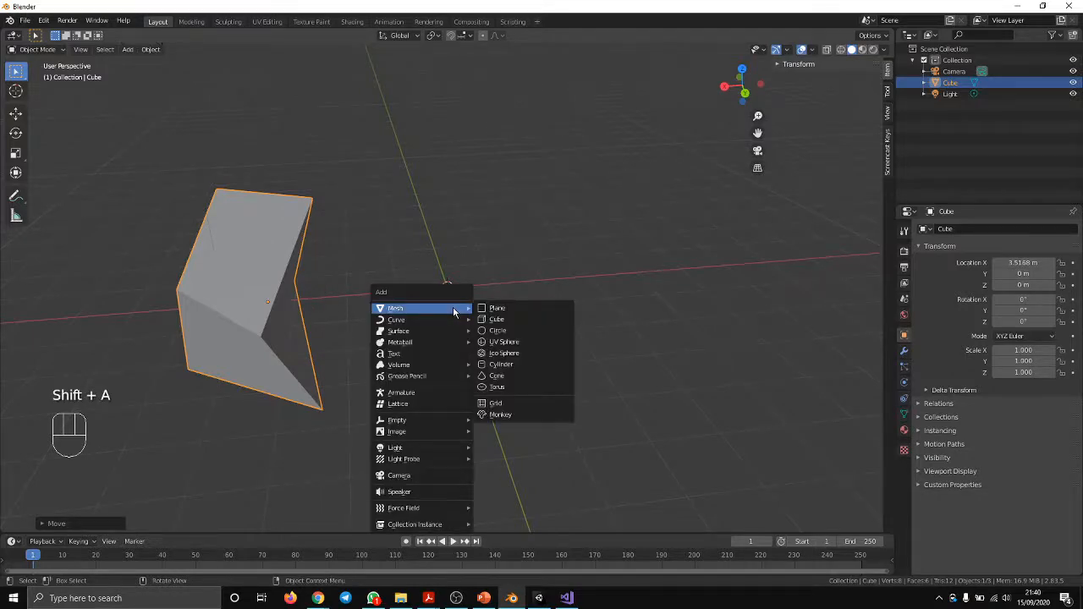
{"action": "left_click", "coordinate": [500, 320]}
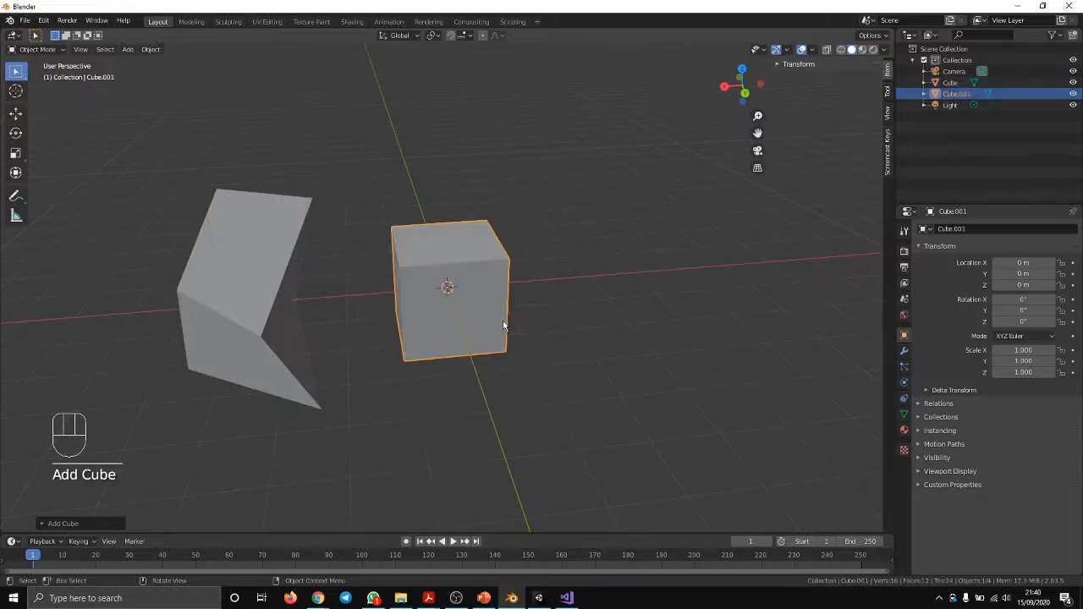
Move the deformed cube farther away from the new cube
{"action": "left_click", "coordinate": [254, 314]}
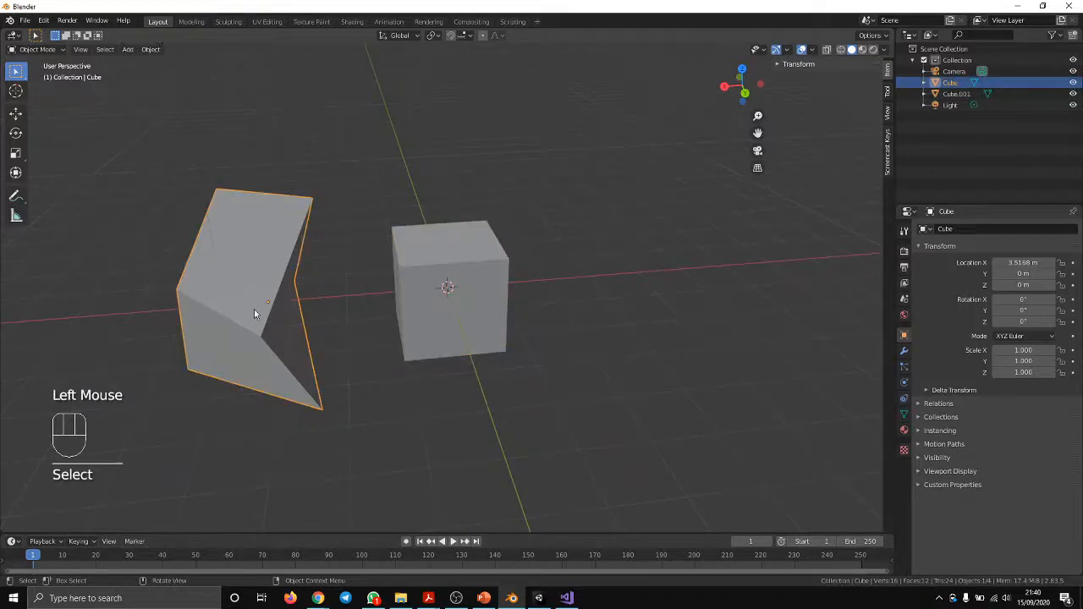
{"action": "key", "text": "g"}
{"action": "left_click", "coordinate": [91, 319]}
Enter Edit Mode on the new cube and deselect all its geometry
{"action": "left_click", "coordinate": [457, 298]}
{"action": "key", "text": "Tab"}
{"action": "mouse_move", "coordinate": [457, 298]}
{"action": "middle_mouse_down"}
{"action": "mouse_move", "coordinate": [467, 302]}
{"action": "mouse_move", "coordinate": [448, 302]}
{"action": "mouse_move", "coordinate": [468, 293]}
{"action": "middle_mouse_up"}
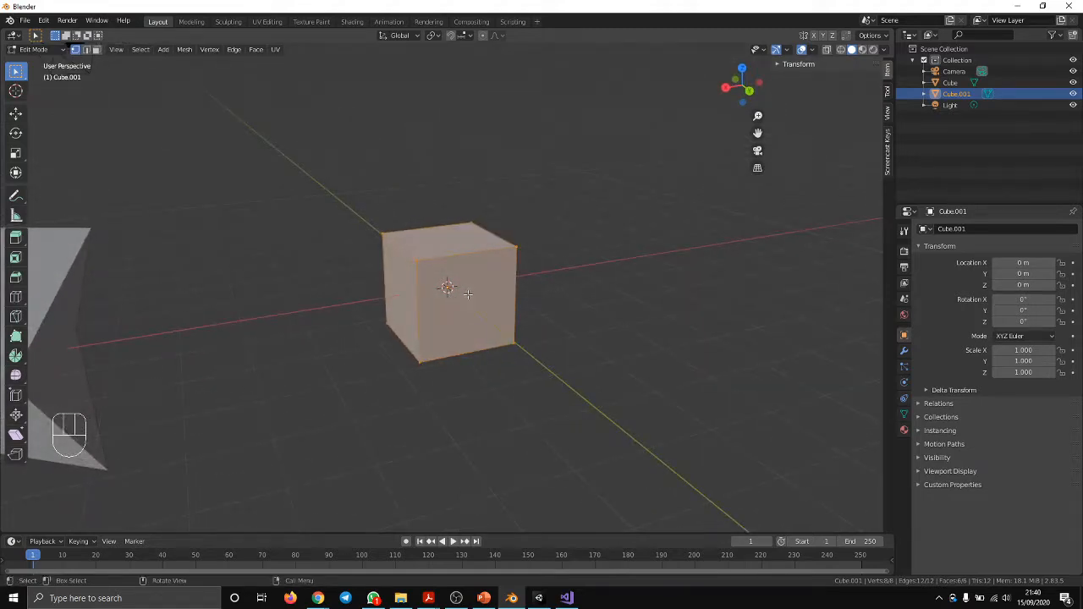
{"action": "key", "text": "alt+a"}
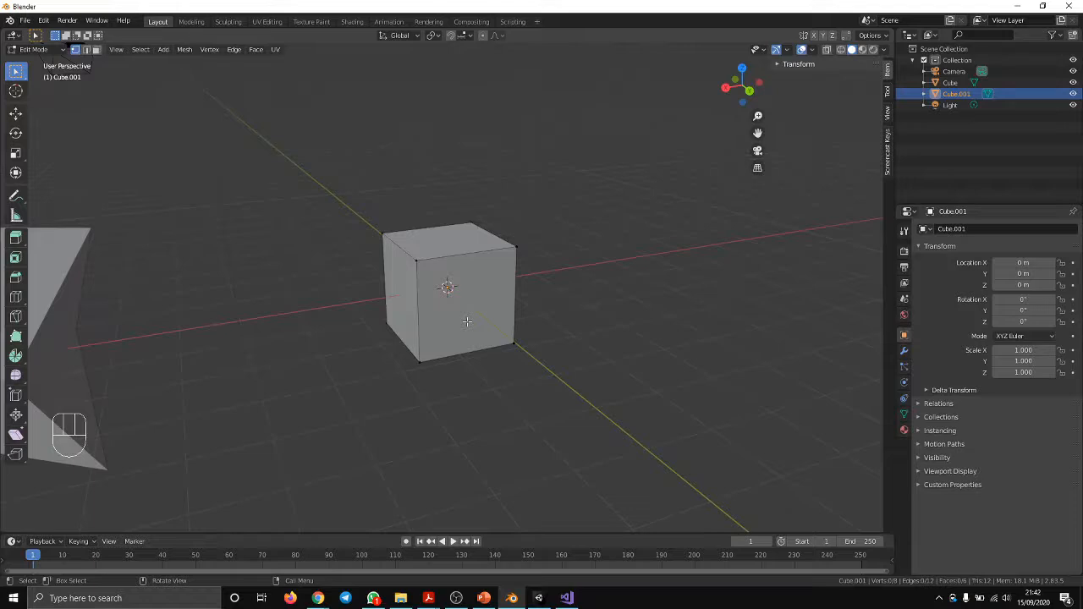
Try deleting a corner vertex of the new cube, undo the deletion and clear the selection
{"action": "key", "text": "Delete"}
{"action": "middle_click_drag", "start_coordinate": [467, 321], "coordinate": [532, 293]}
{"action": "key", "text": "ctrl+z"}
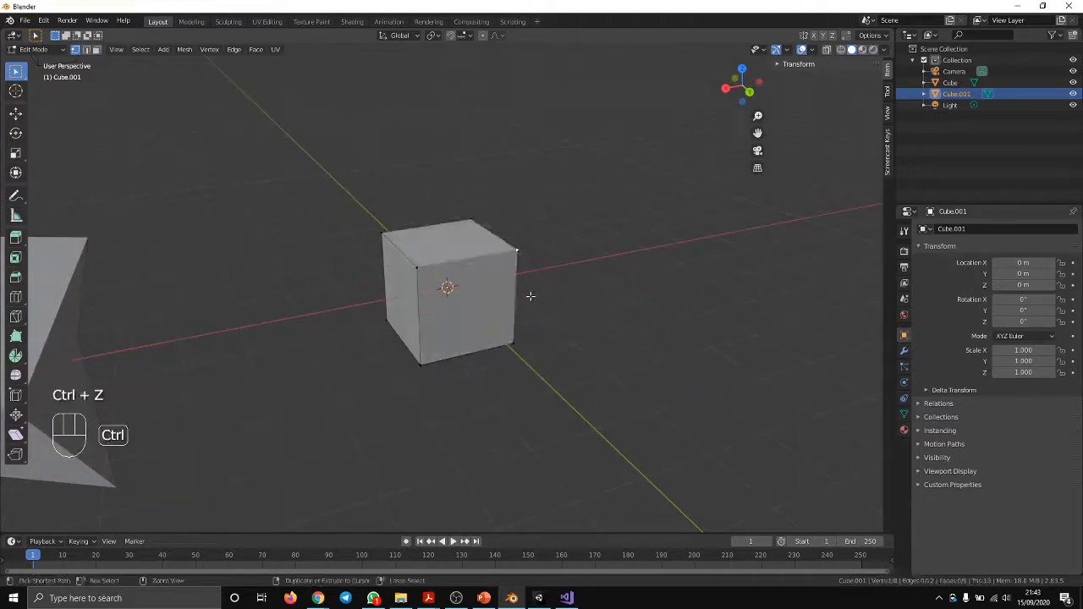
{"action": "left_click", "coordinate": [542, 286]}
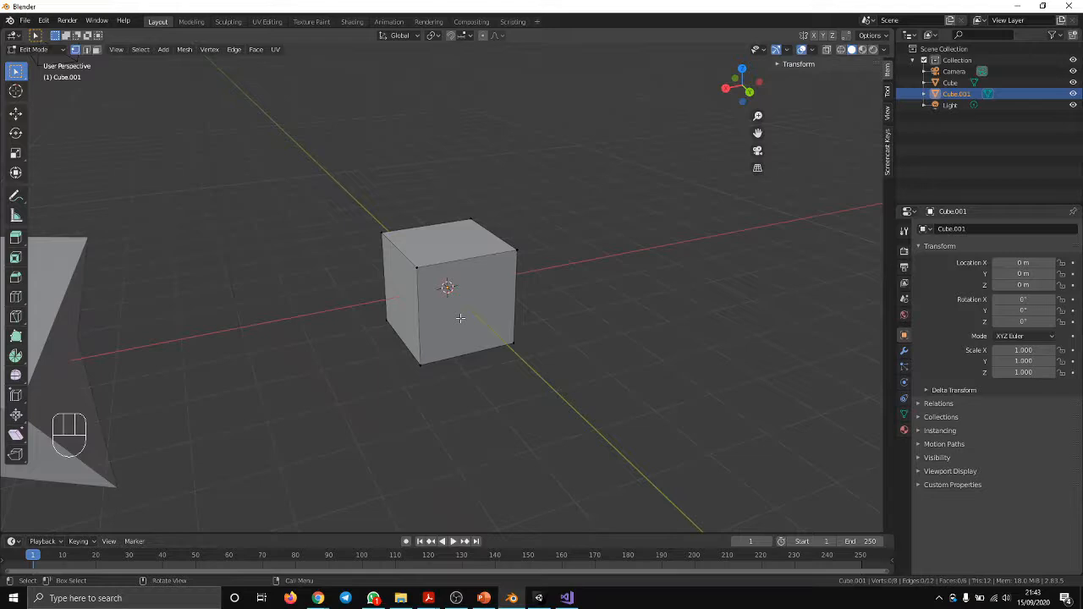
Extrude the new cube's top face upward by about one cube height
{"action": "left_click", "coordinate": [447, 242]}
{"action": "key", "text": "e"}
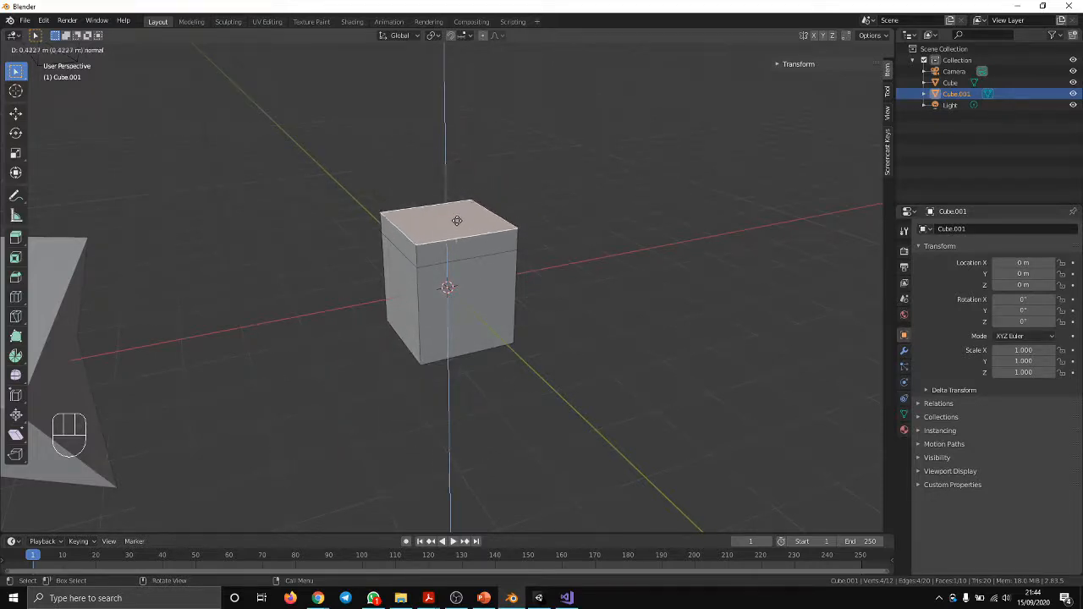
{"action": "left_click", "coordinate": [455, 137]}
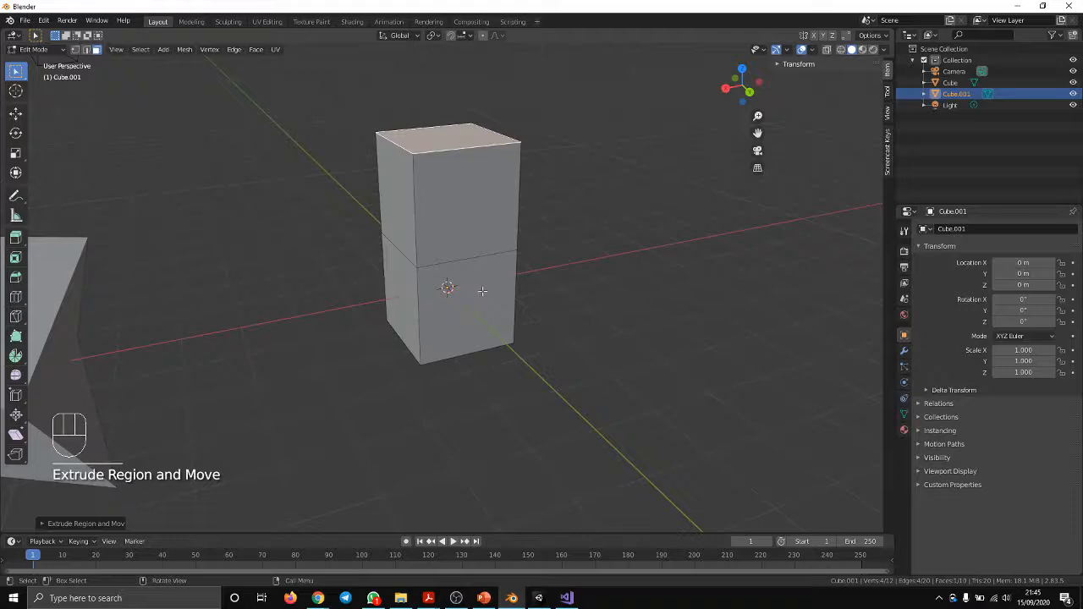
Extrude the new cube's bottom face 2 m downward, snapping to the increment
{"action": "mouse_move", "coordinate": [431, 310]}
{"action": "middle_mouse_down"}
{"action": "mouse_move", "coordinate": [428, 243]}
{"action": "mouse_move", "coordinate": [448, 313]}
{"action": "middle_mouse_up"}
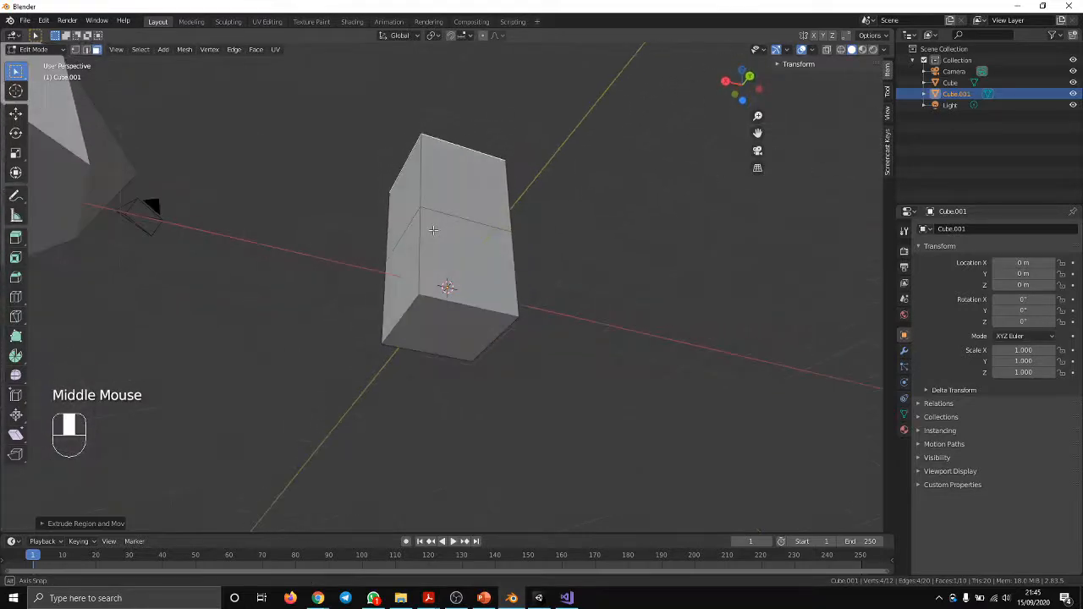
{"action": "scroll", "coordinate": [458, 322], "scroll_direction": "up", "scroll_amount": 2}
{"action": "left_click", "coordinate": [443, 331]}
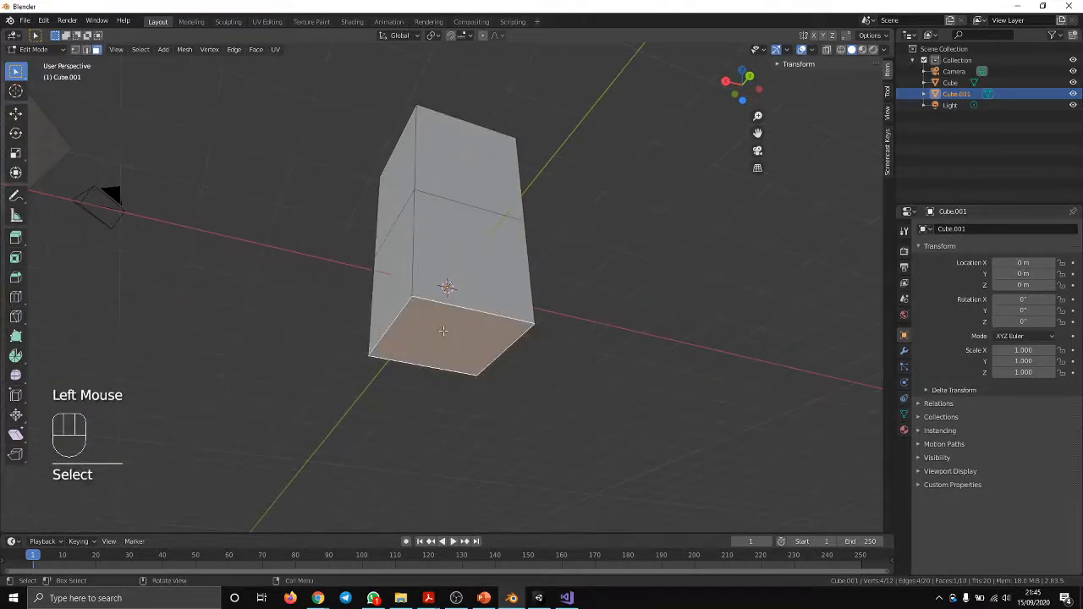
{"action": "key", "text": "e"}
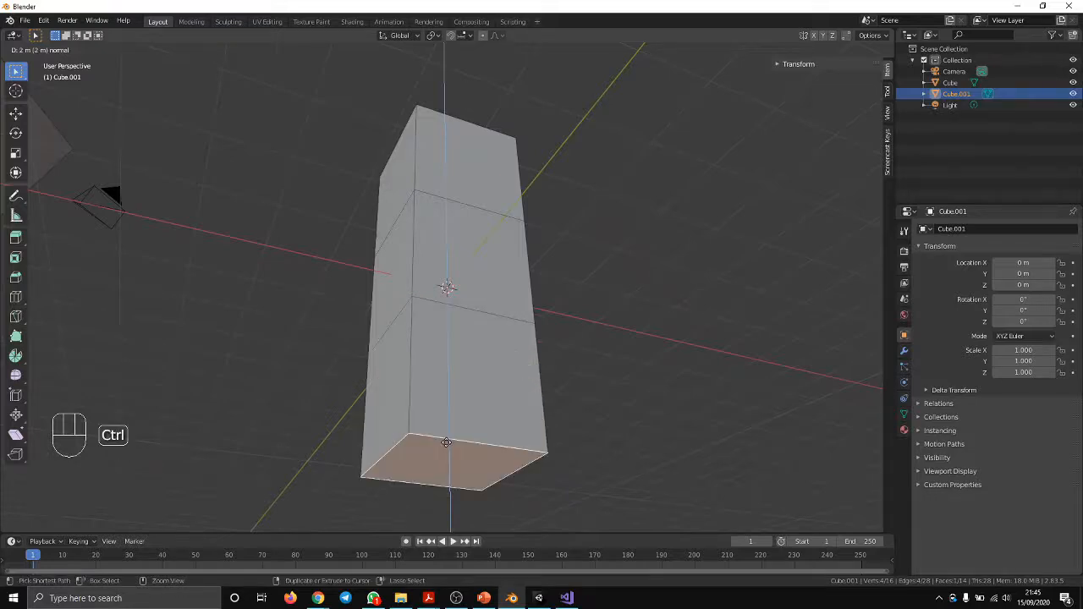
{"action": "left_click", "coordinate": [446, 441], "text": "ctrl"}
{"action": "scroll", "coordinate": [455, 365], "scroll_direction": "down", "scroll_amount": 2}
{"action": "middle_click_drag", "start_coordinate": [456, 309], "coordinate": [452, 359]}
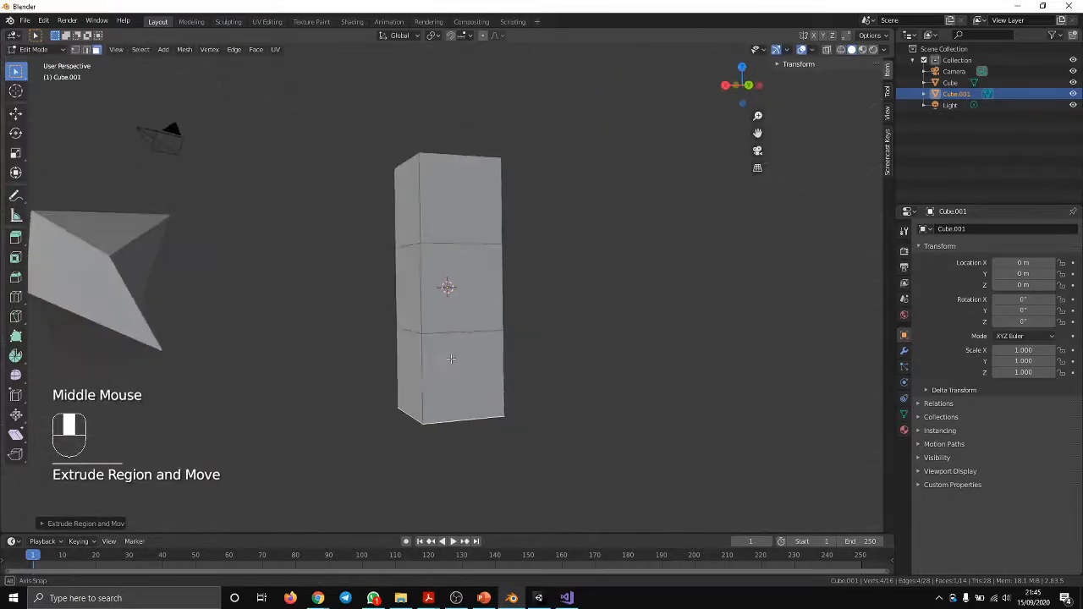